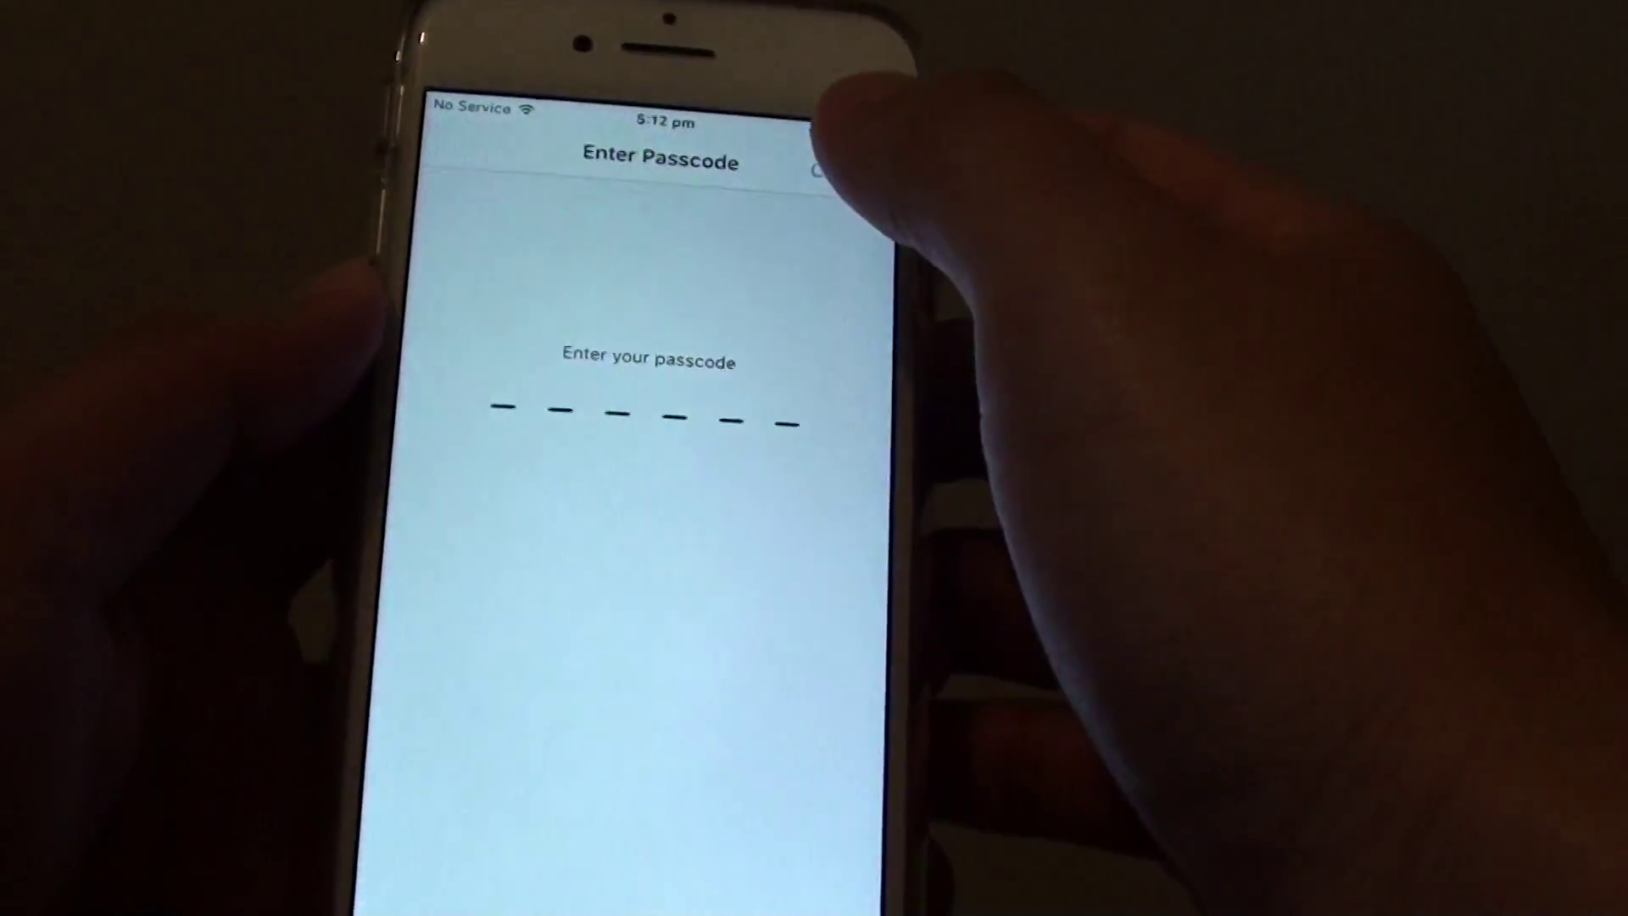
# Dismiss the passcode prompt, return Home, and reopen Touch ID & Passcode from Settings.
pyautogui.click(687, 62)
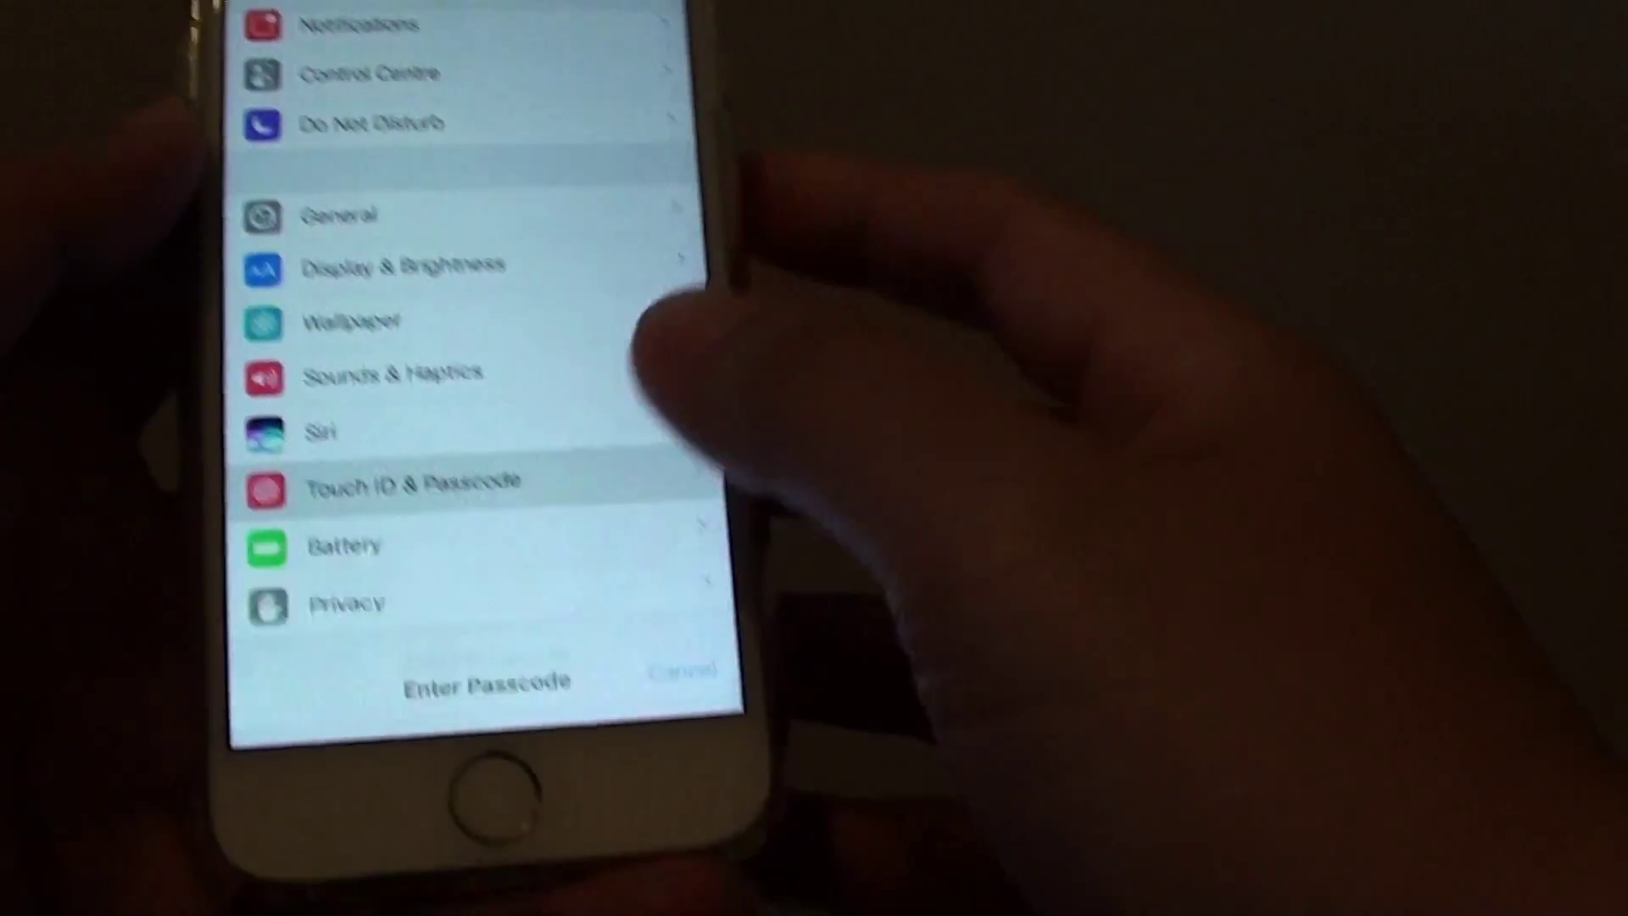
pyautogui.click(541, 876)
pyautogui.click(506, 338)
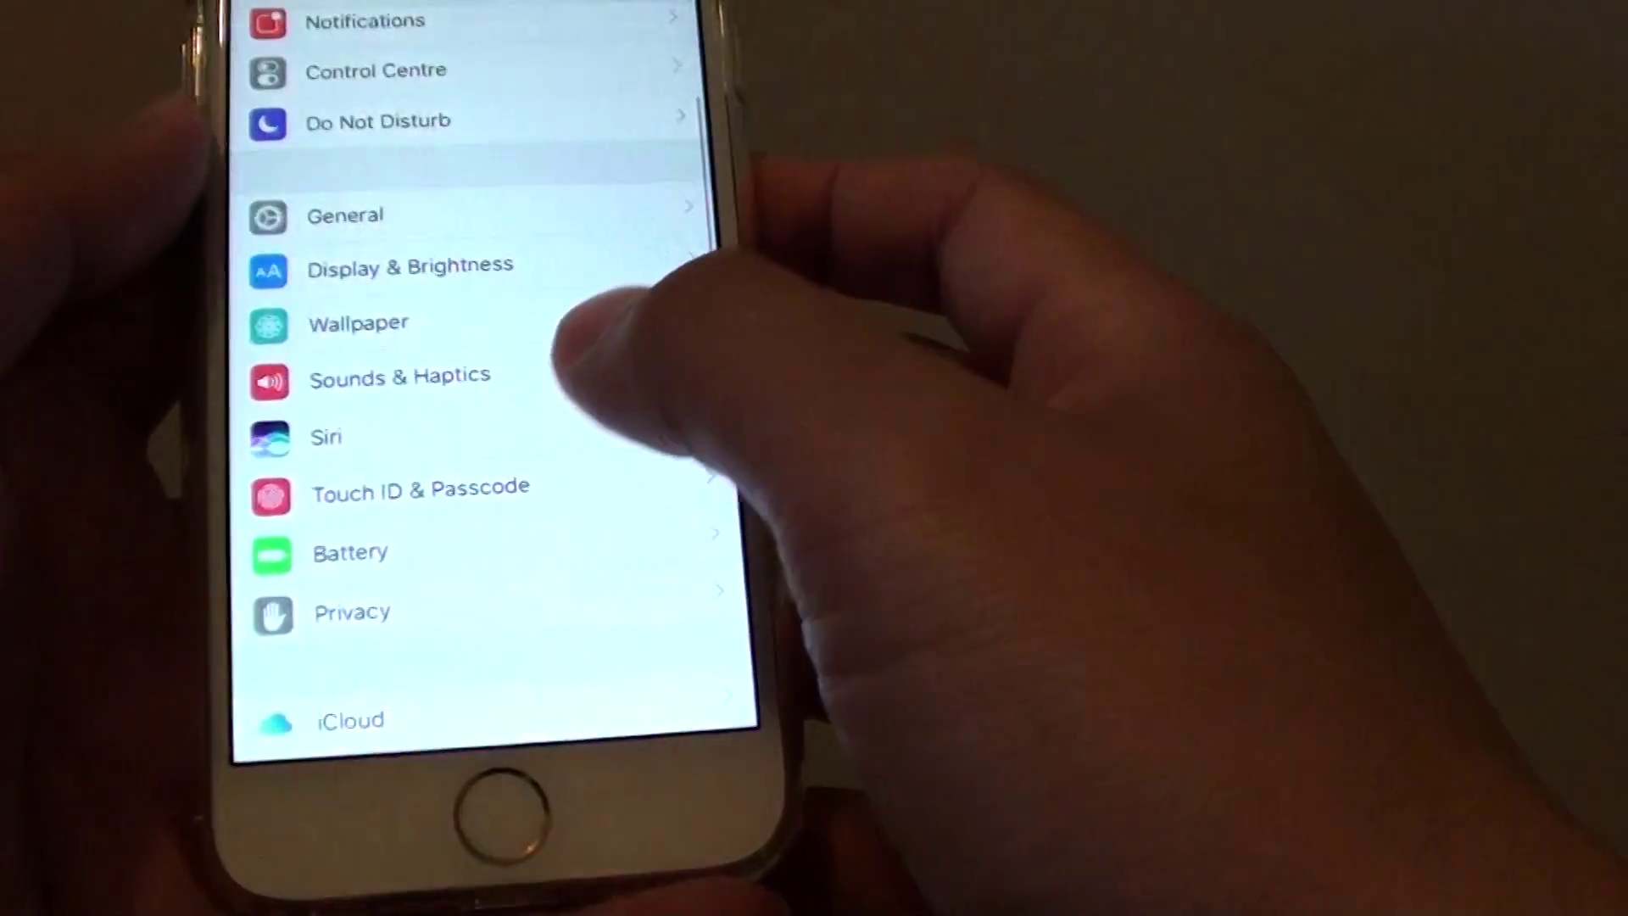
pyautogui.click(547, 510)
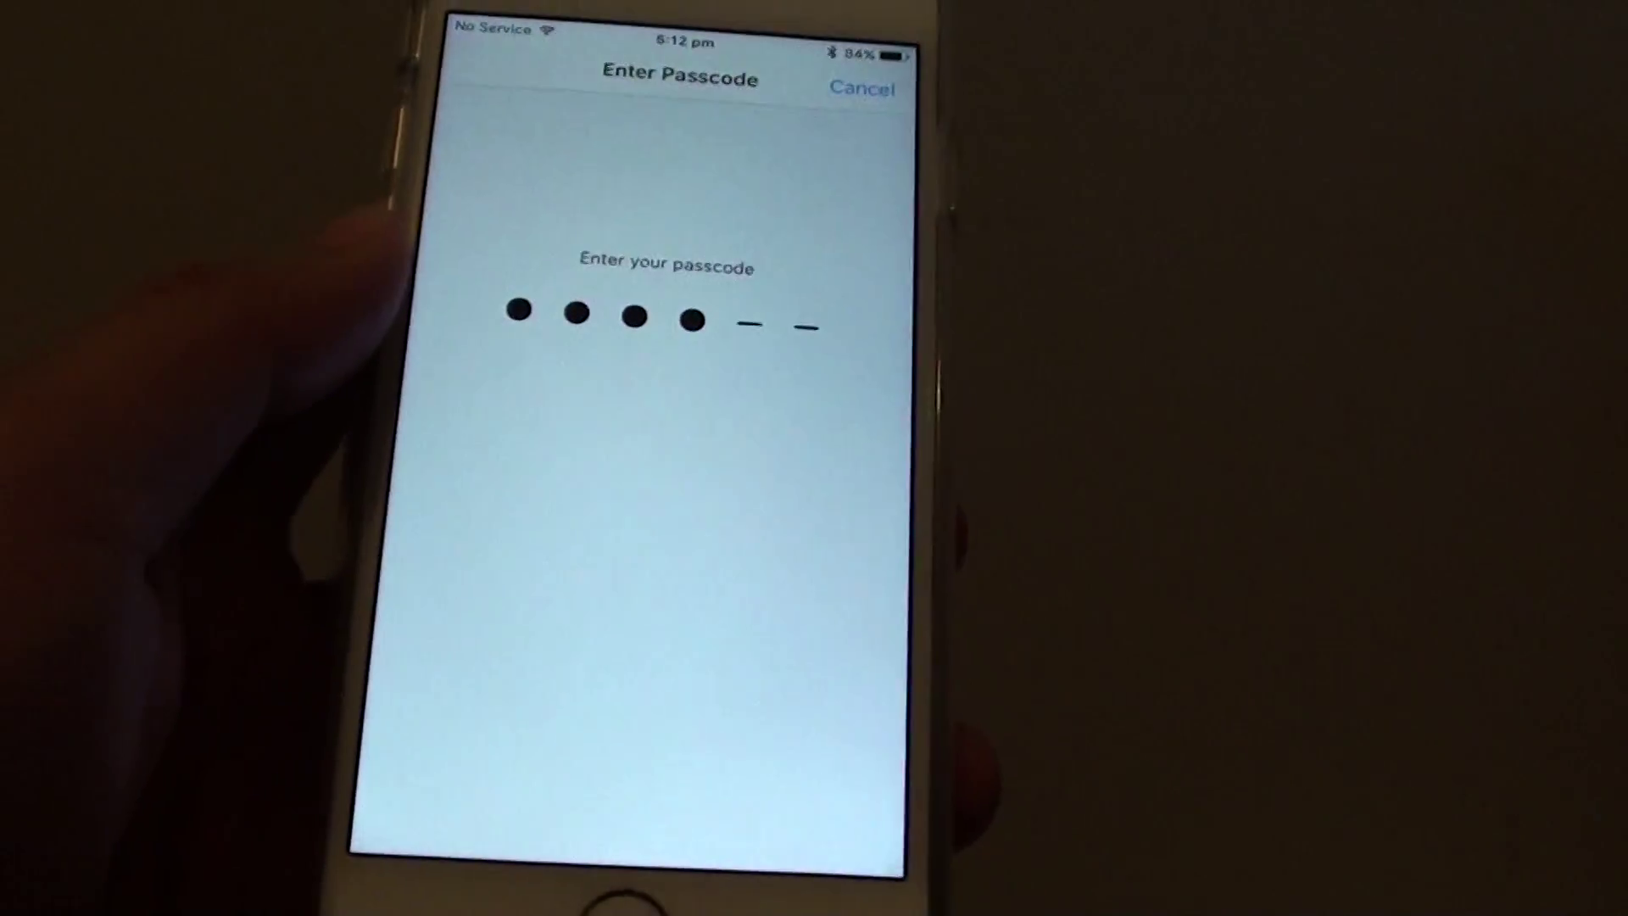
pyautogui.write('5')
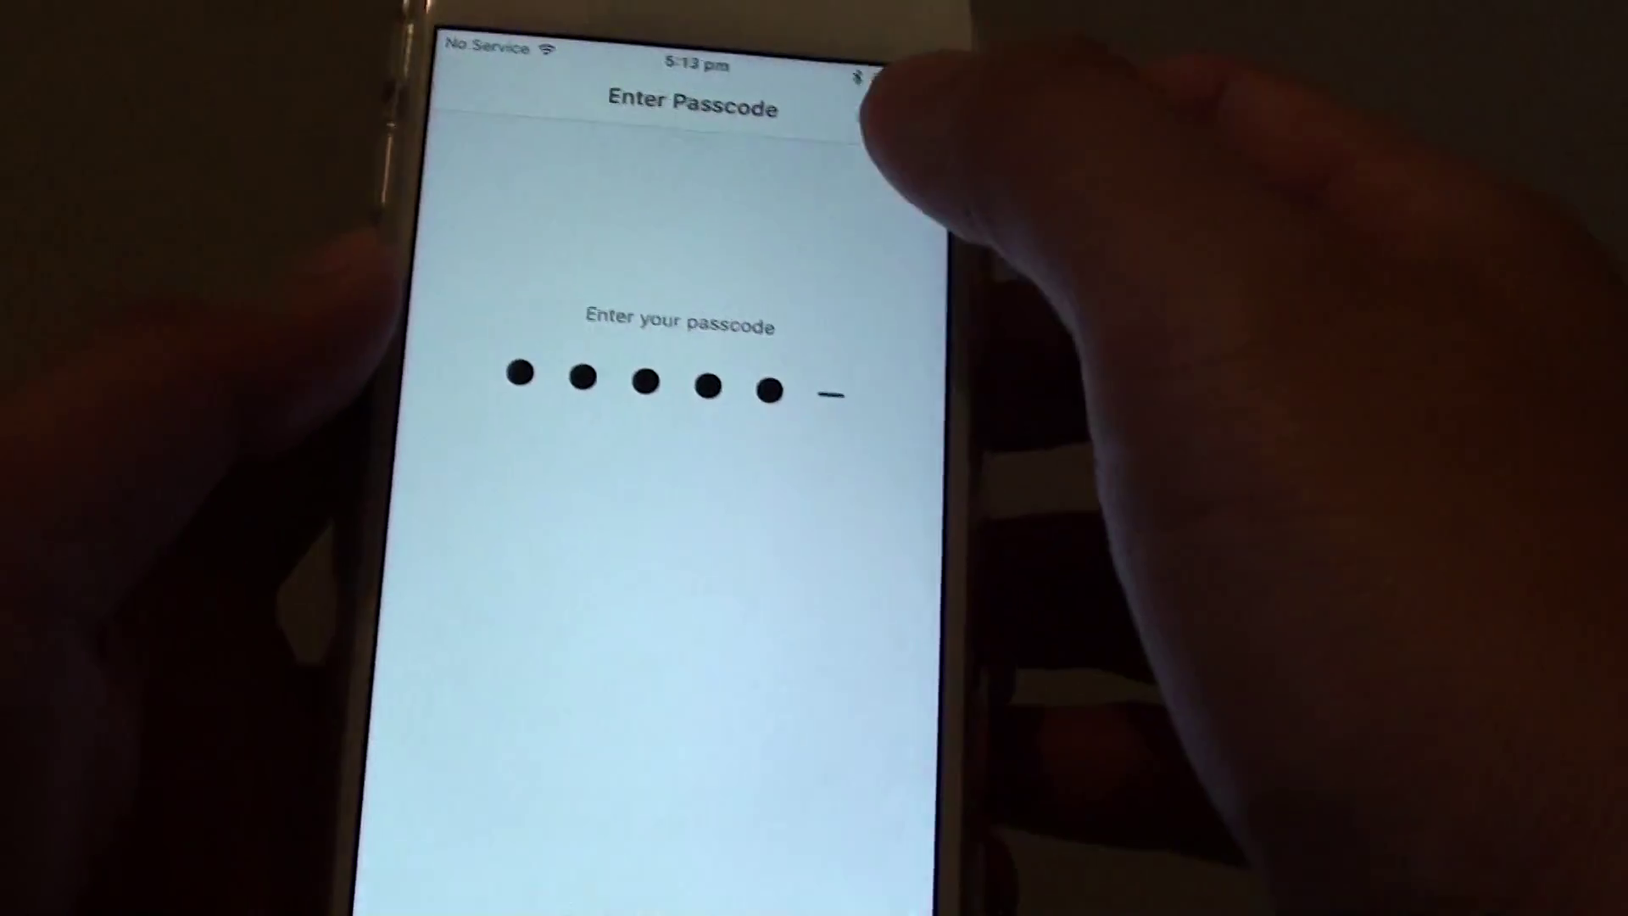
# Cancel the half-entered Enter Passcode sheet to return to the main Settings list.
pyautogui.click(877, 89)
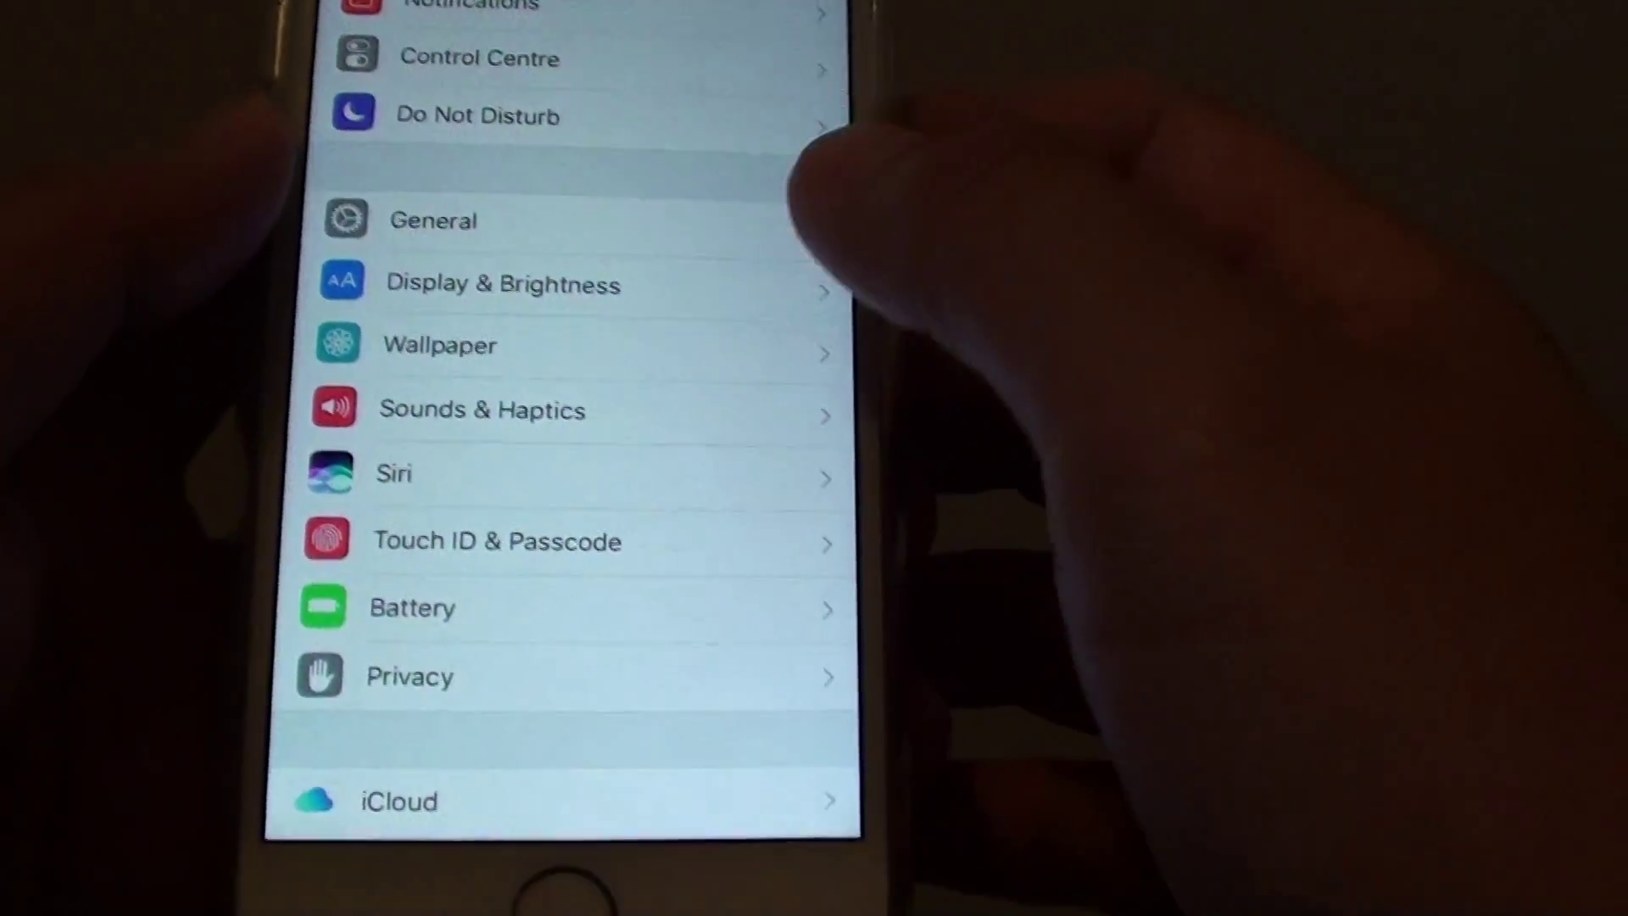